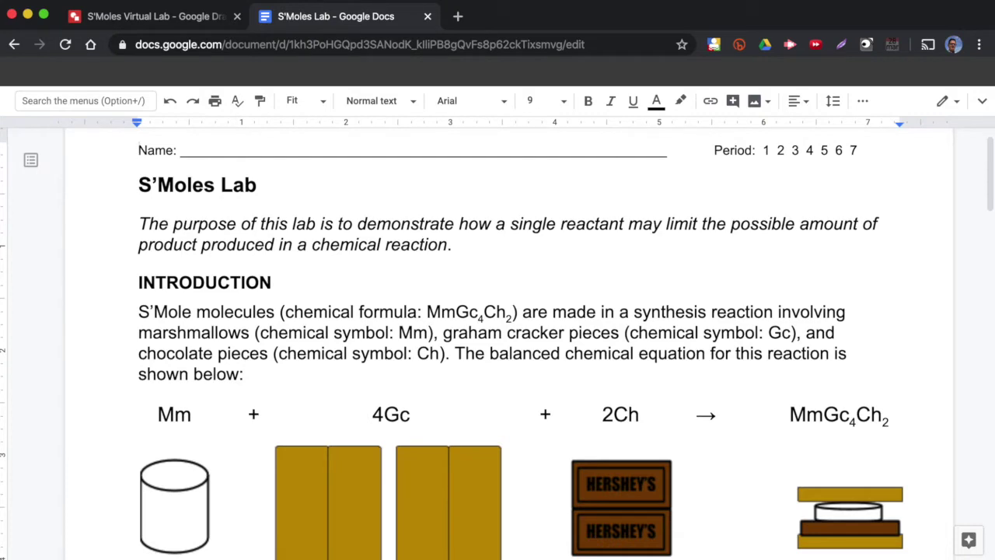
# Step: Read the S'Moles Lab equation and safety sections in the handout
pyautogui.scroll(-1, 623, 393)
pyautogui.scroll(-1, 622, 394)
pyautogui.scroll(1, 622, 393)
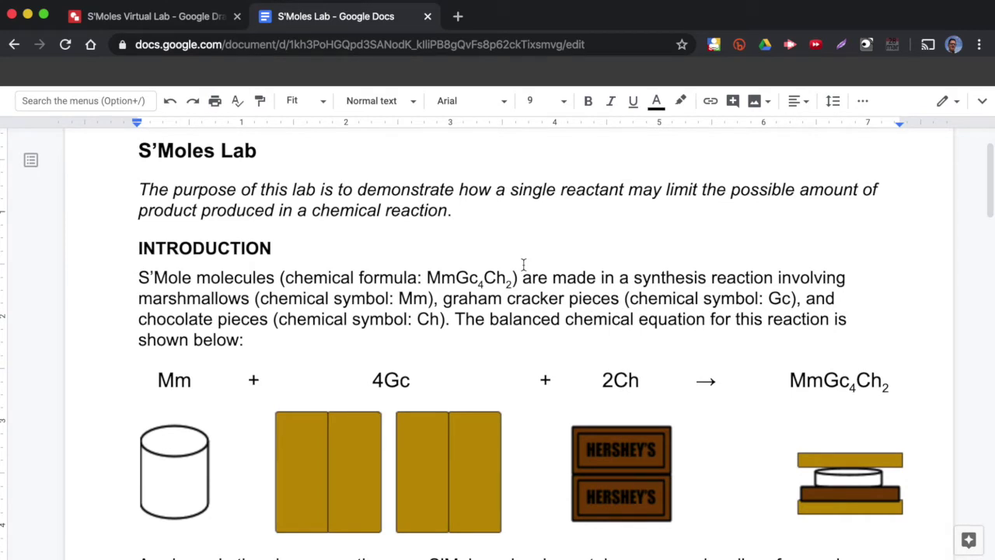
pyautogui.scroll(2, 523, 265)
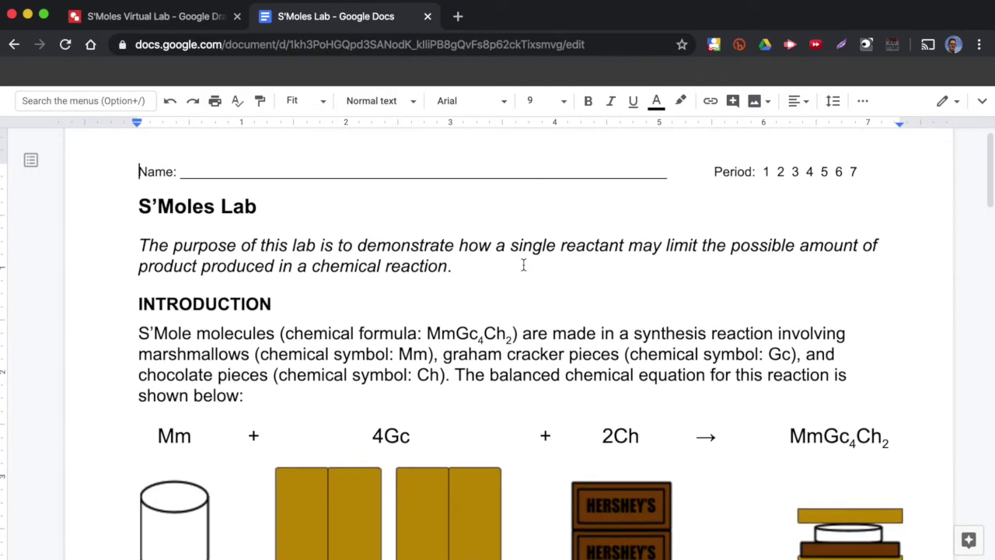
pyautogui.scroll(-2, 524, 265)
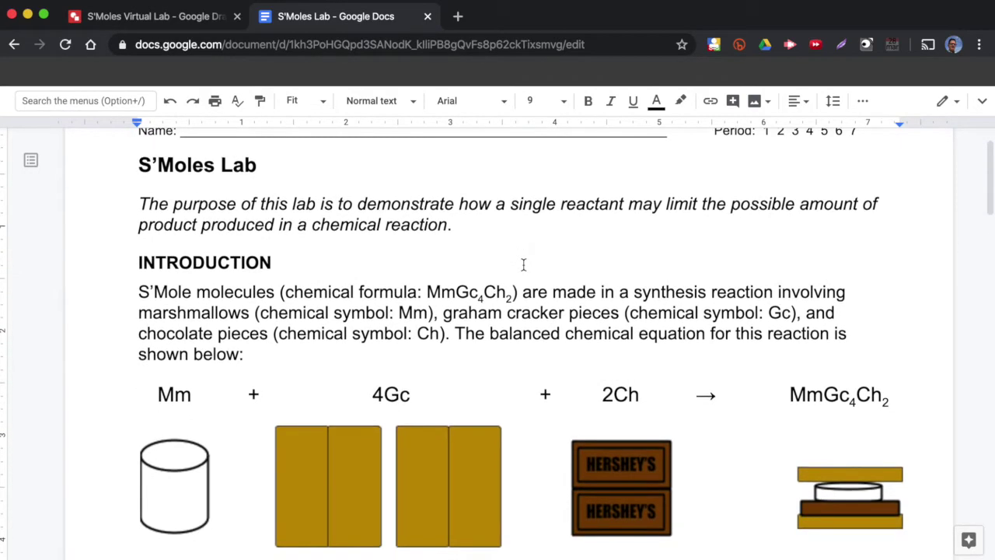
pyautogui.scroll(-1, 523, 264)
pyautogui.scroll(-2, 523, 264)
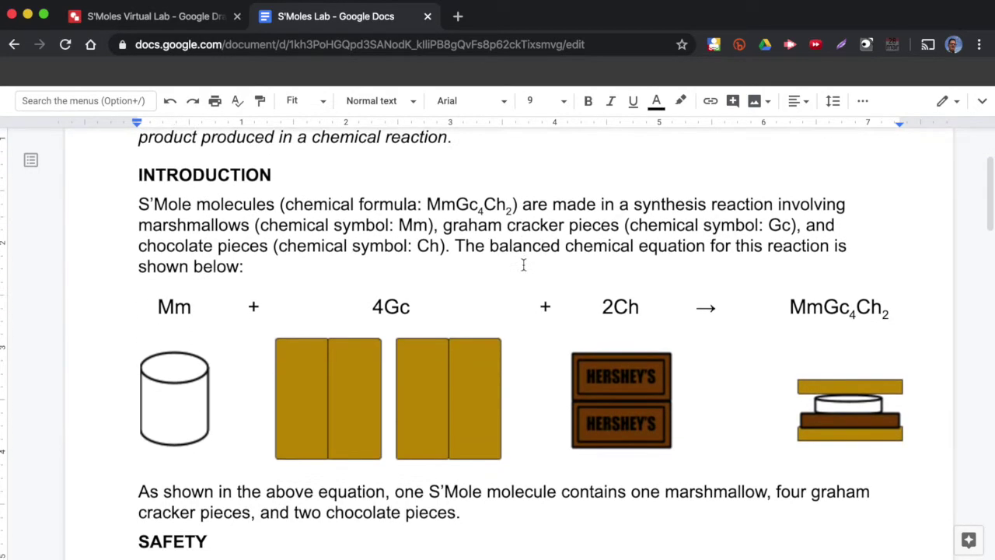
pyautogui.scroll(-1, 523, 264)
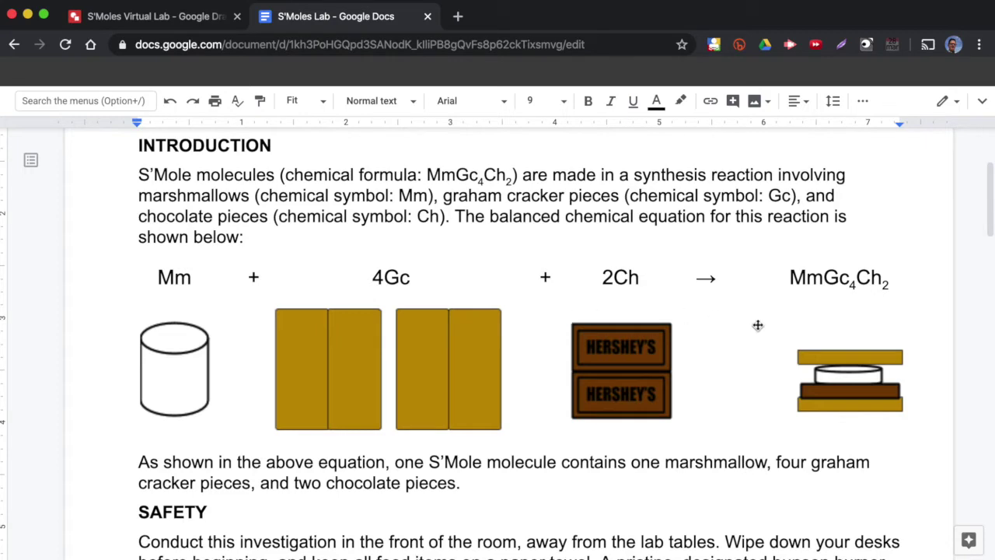
# Step: Read through the procedure section, then bring up the S'Moles Virtual Lab drawing
pyautogui.scroll(-1, 644, 424)
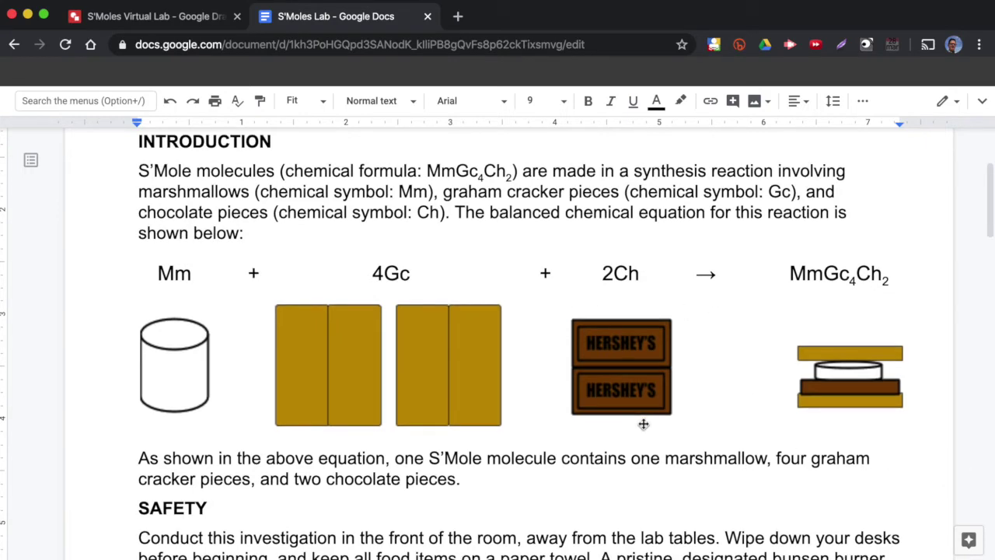
pyautogui.scroll(-6, 644, 424)
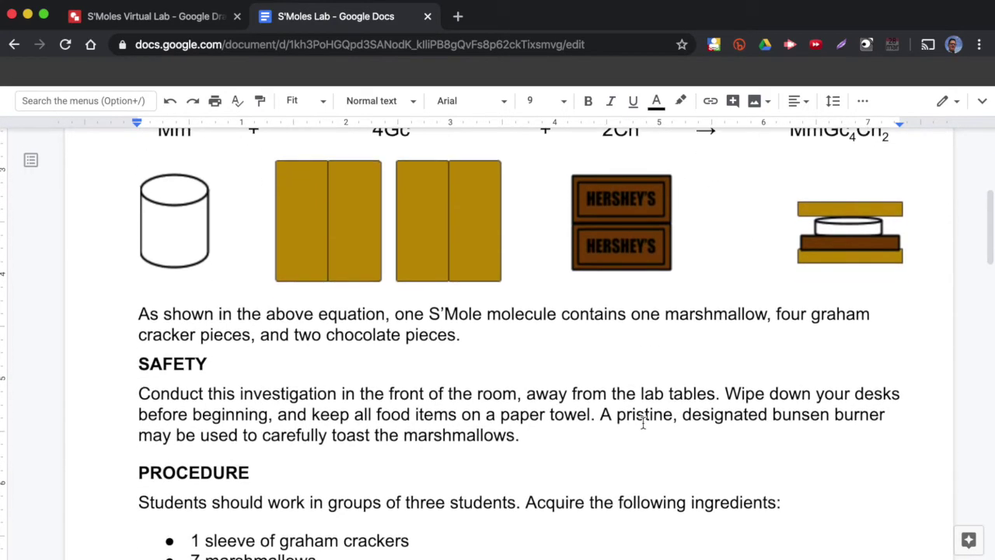
pyautogui.scroll(-1, 643, 423)
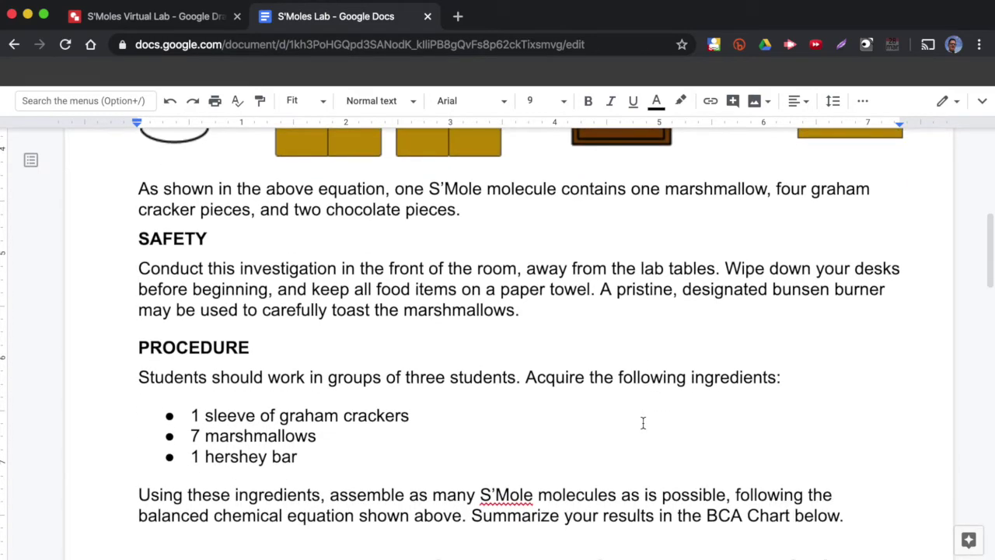
pyautogui.scroll(-1, 643, 423)
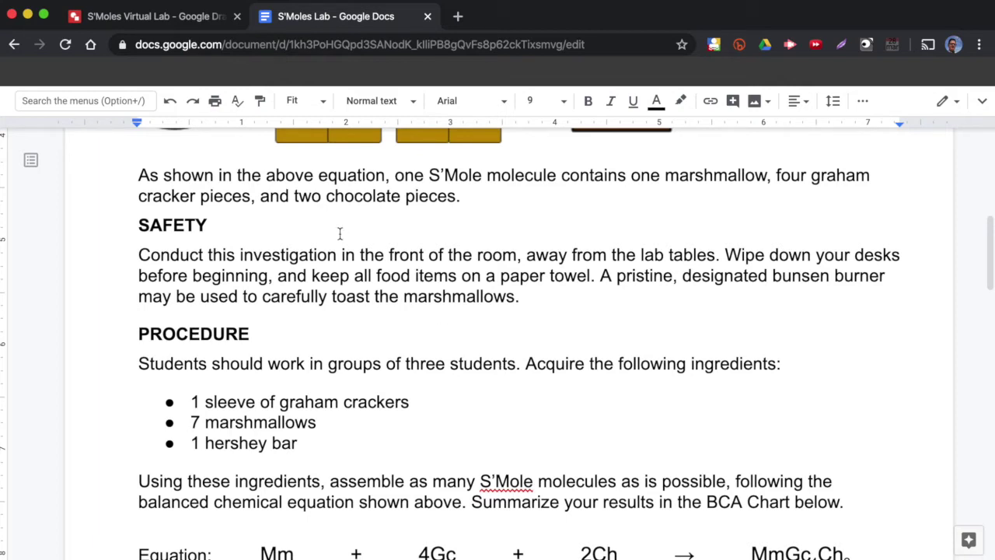
pyautogui.scroll(5, 340, 233)
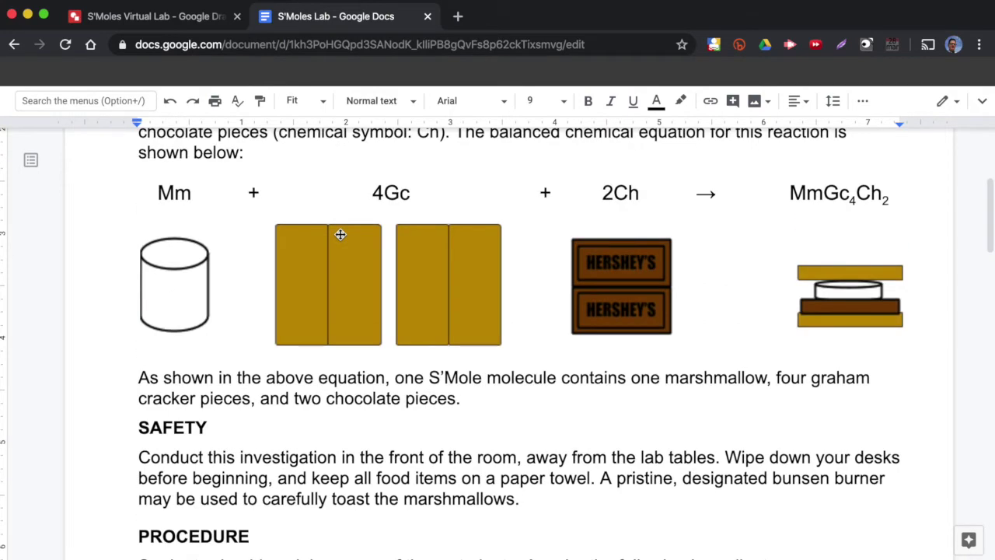
pyautogui.click(153, 16)
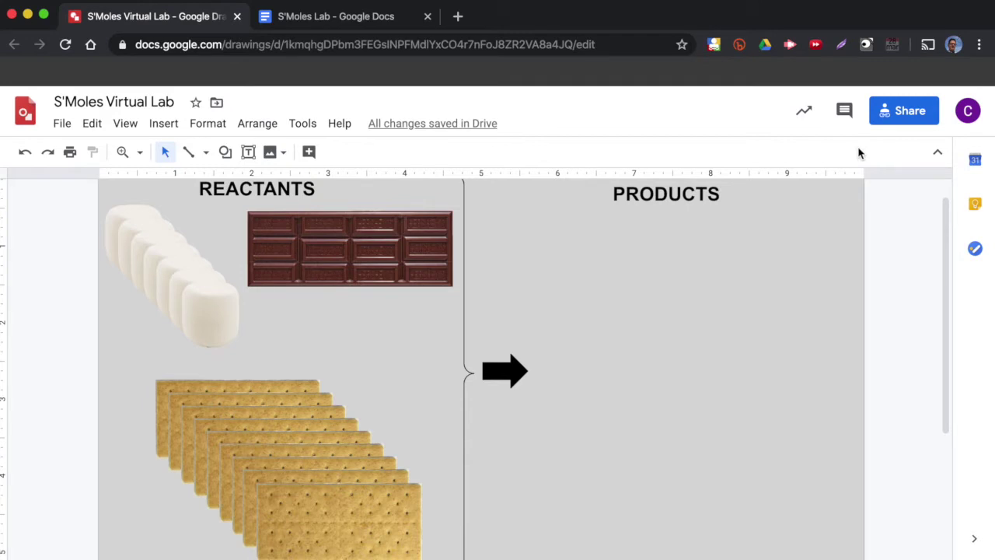
# Step: Hide the Drawings menus for a larger canvas, briefly checking File > Make a copy
pyautogui.click(937, 155)
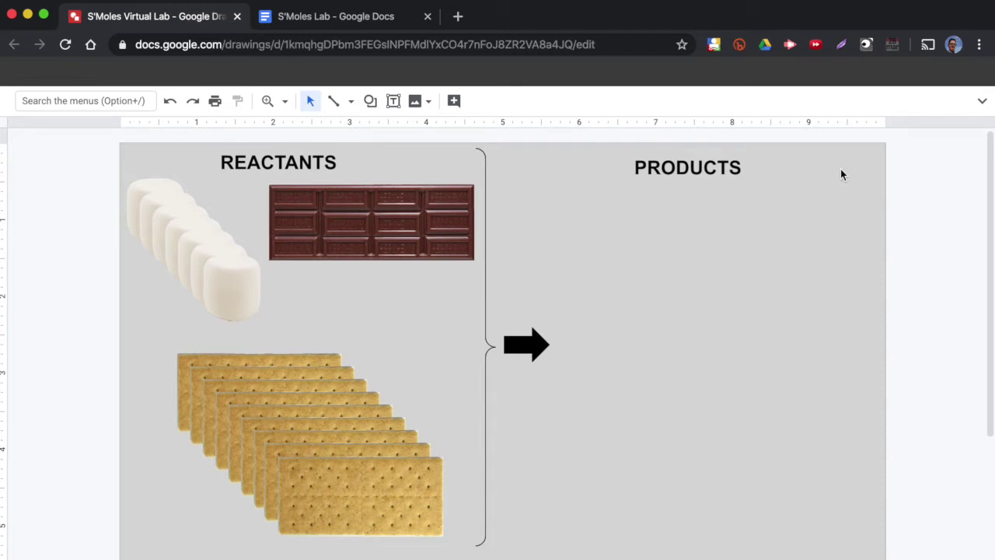
pyautogui.click(981, 101)
pyautogui.click(57, 125)
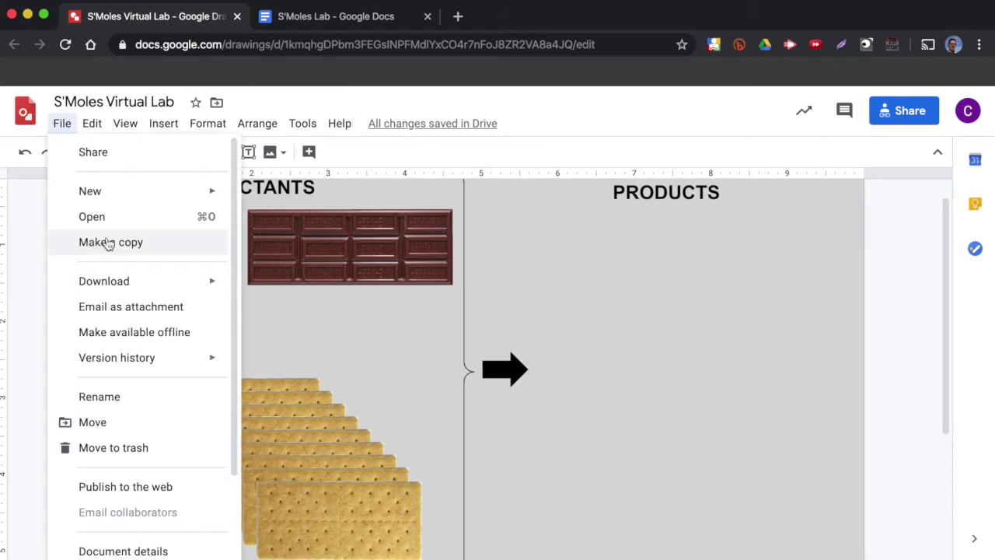
pyautogui.click(657, 111)
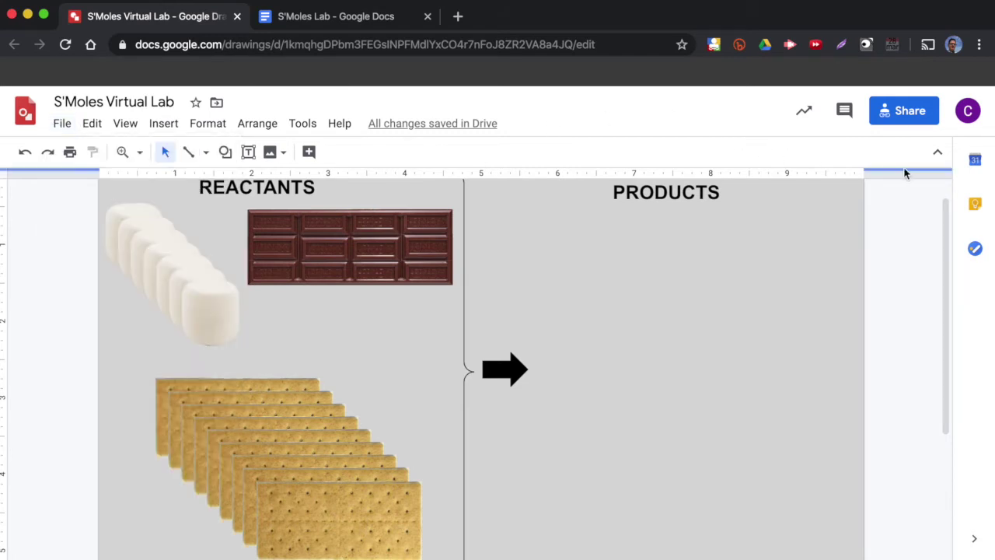
pyautogui.click(939, 157)
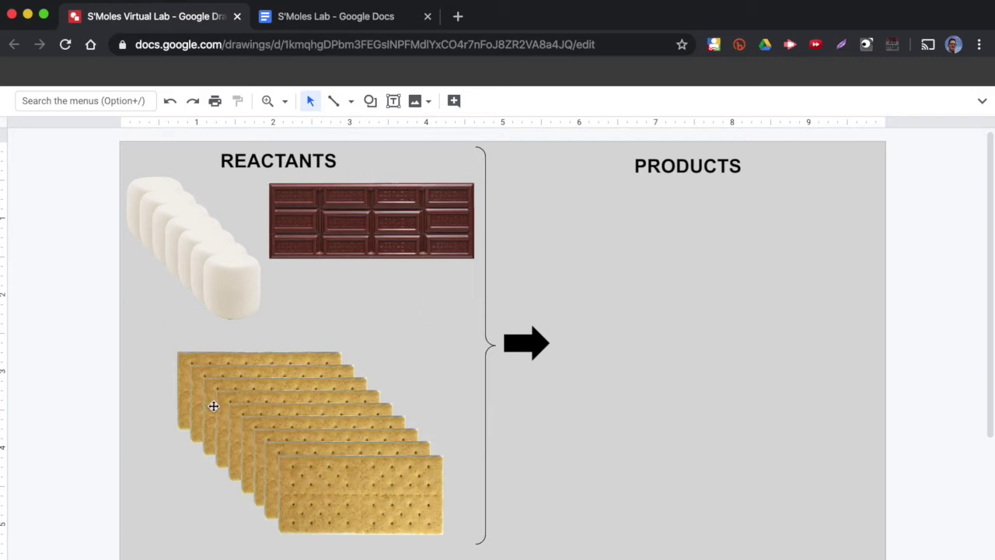
# Step: Scroll the lab handout to the BCA chart's Equation, Before, Change and After rows
pyautogui.click(336, 17)
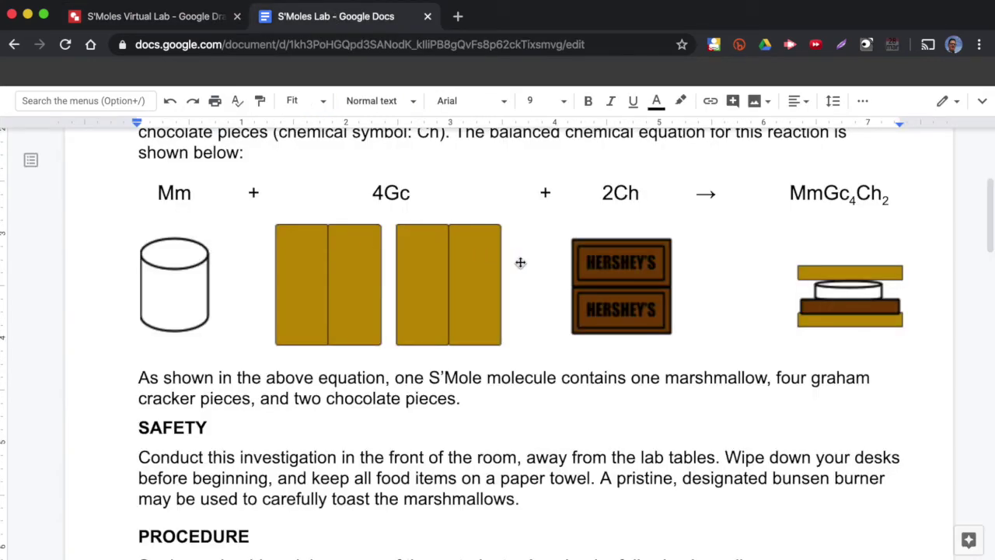
pyautogui.click(155, 15)
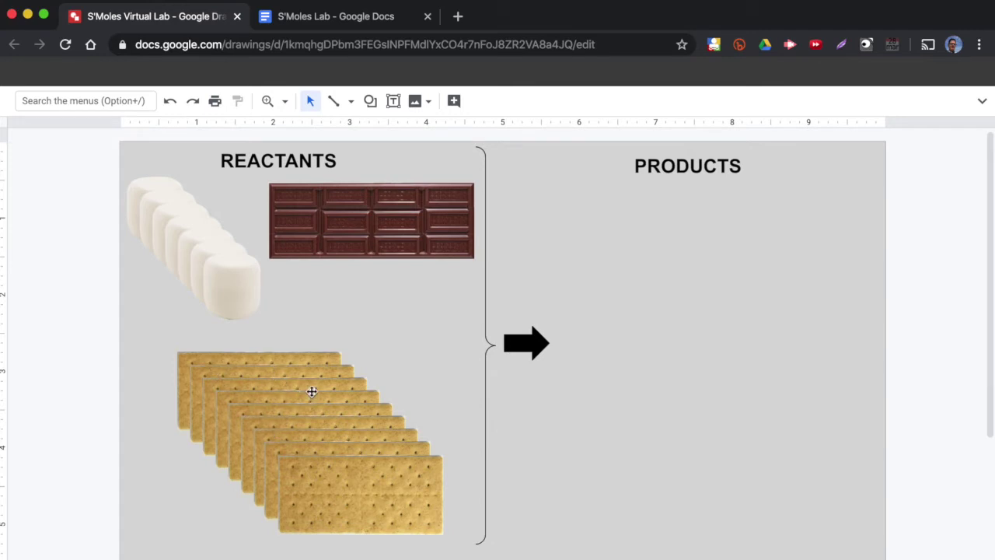
pyautogui.click(336, 16)
pyautogui.scroll(-1, 346, 287)
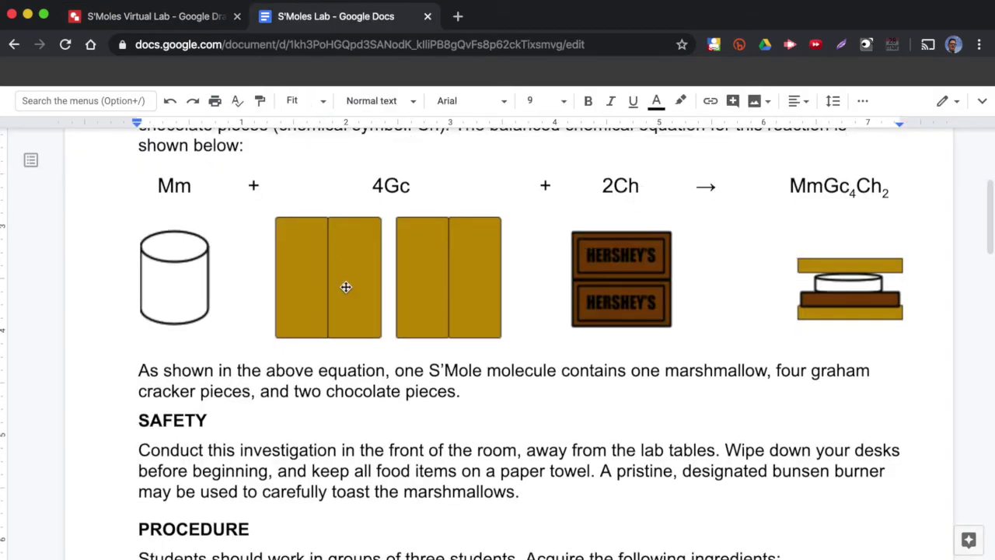
pyautogui.scroll(-5, 346, 287)
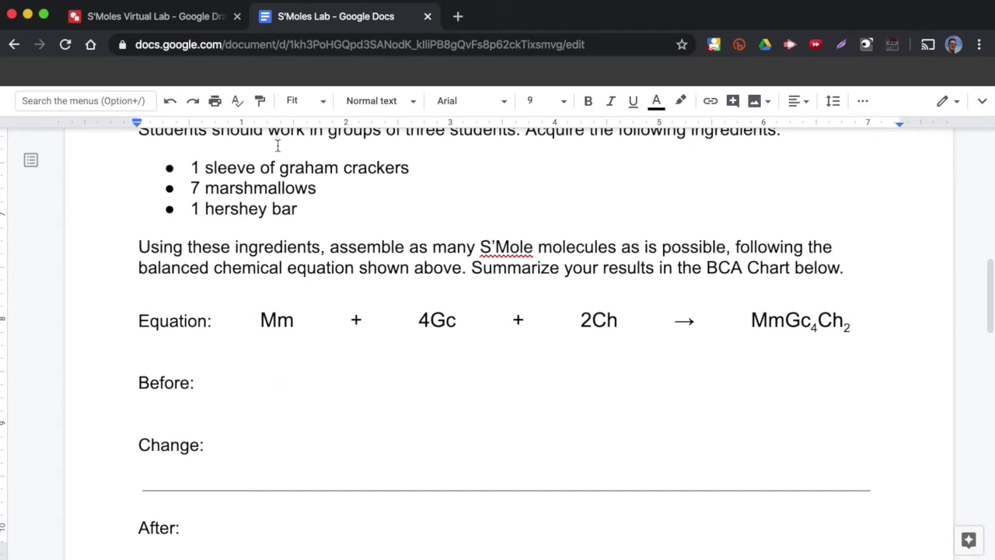
pyautogui.hotkey('ctrl', 'shift', 'Tab')
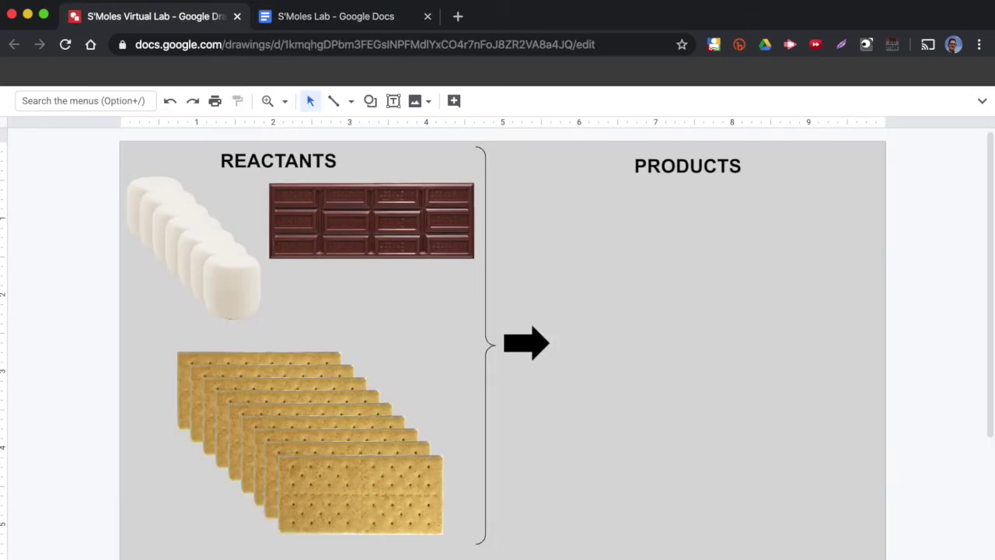
pyautogui.hotkey('ctrl', 'Tab')
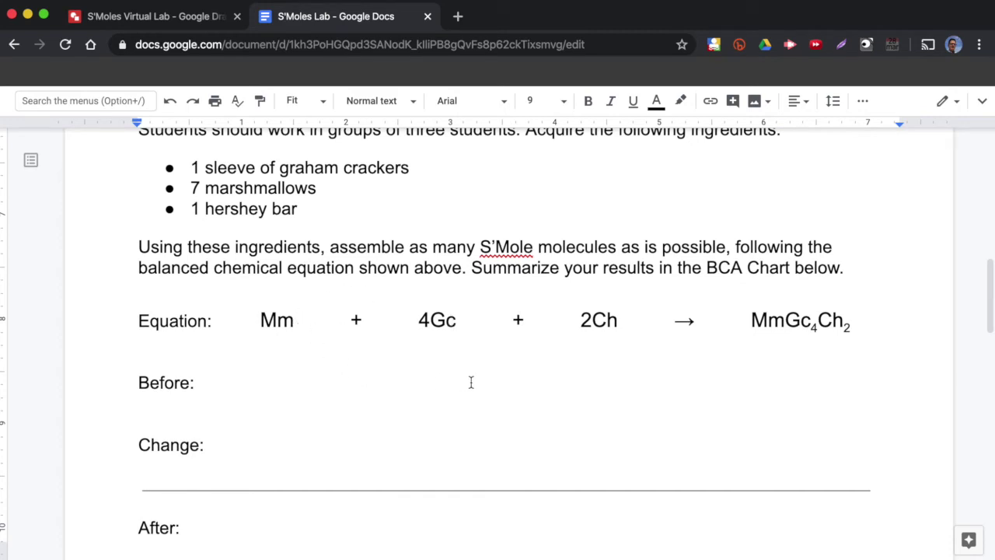
# Step: Go back to the virtual lab drawing and move one graham cracker into Products
pyautogui.click(181, 23)
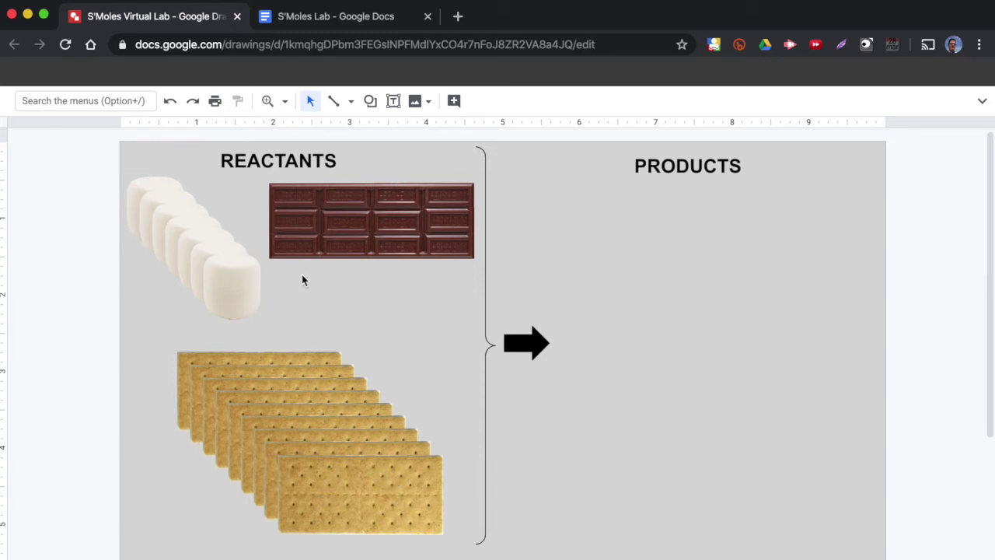
pyautogui.click(326, 25)
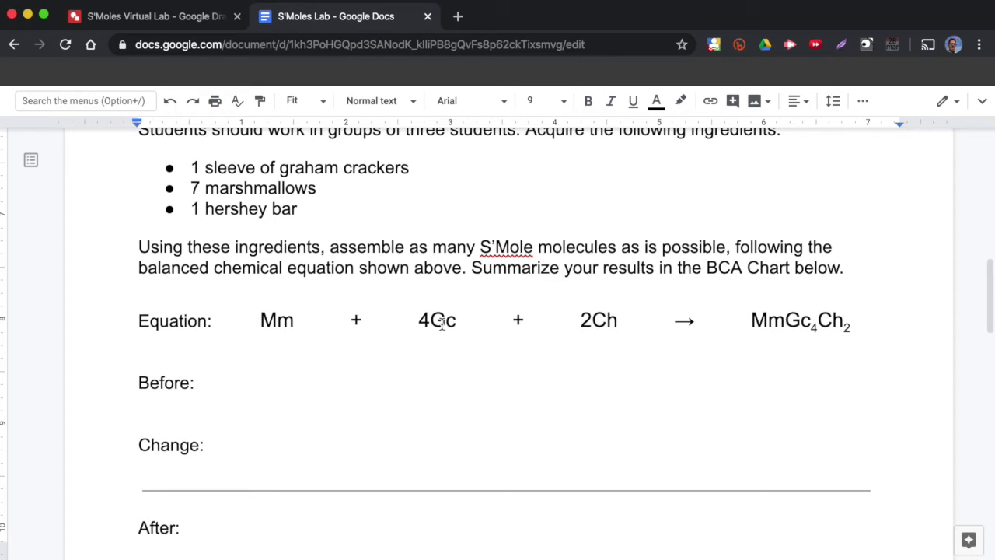
pyautogui.click(186, 24)
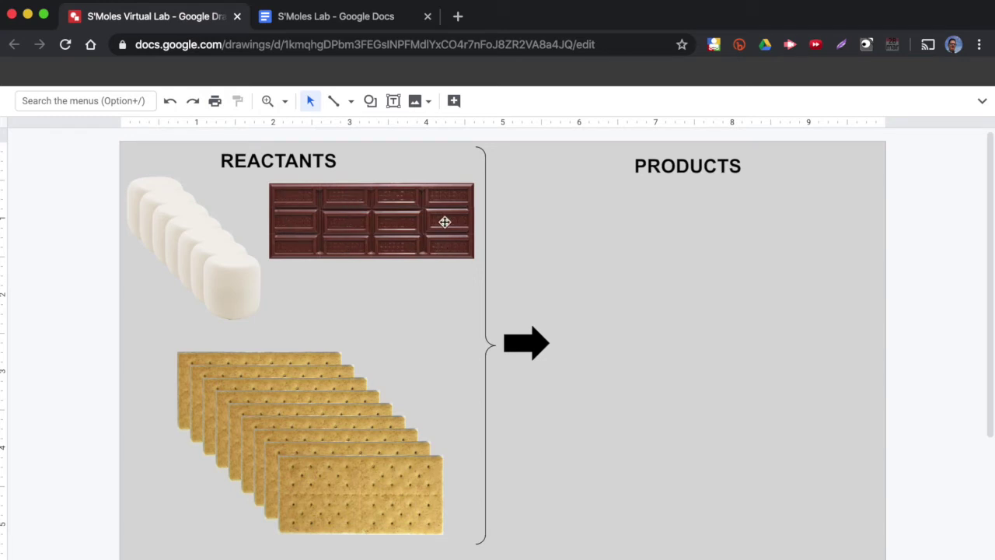
pyautogui.click(351, 22)
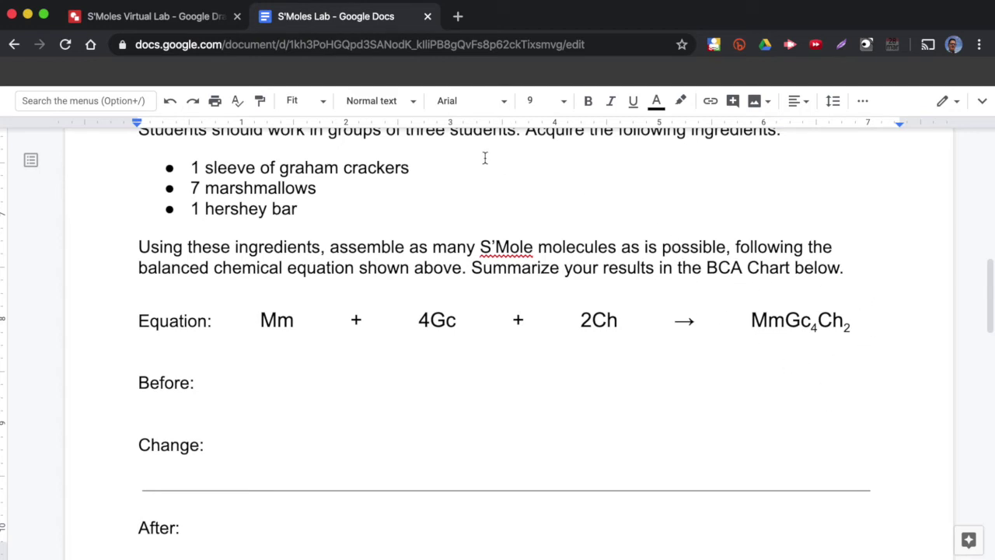
pyautogui.click(153, 18)
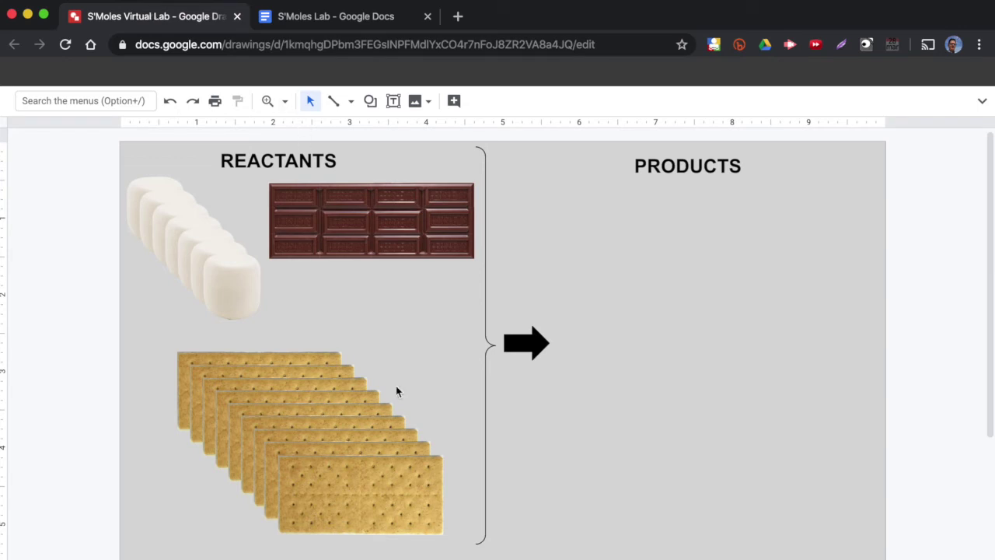
pyautogui.moveTo(414, 499); pyautogui.dragTo(831, 229)
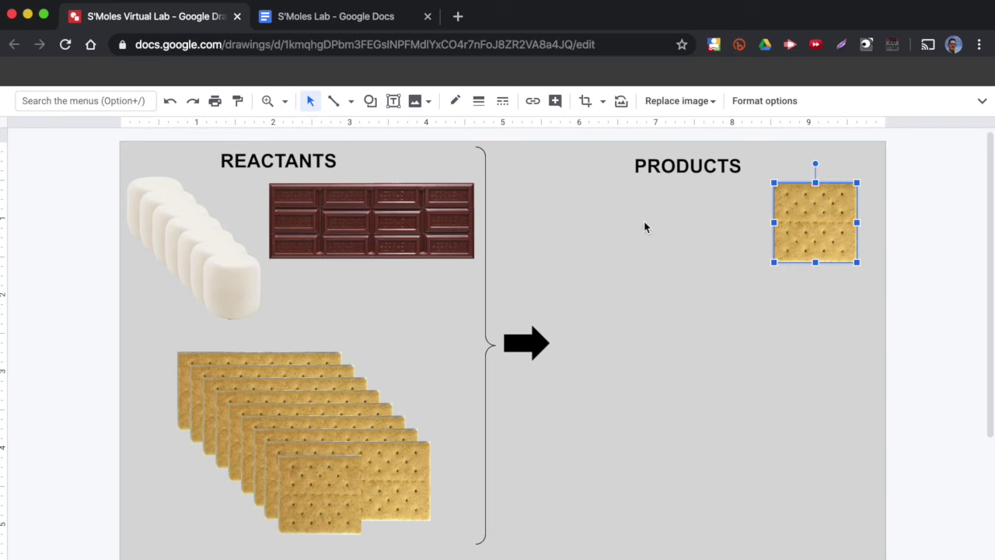
# Step: Stack two chocolate pieces, a marshmallow and a top graham cracker on the Products cracker
pyautogui.moveTo(471, 253); pyautogui.dragTo(824, 241)
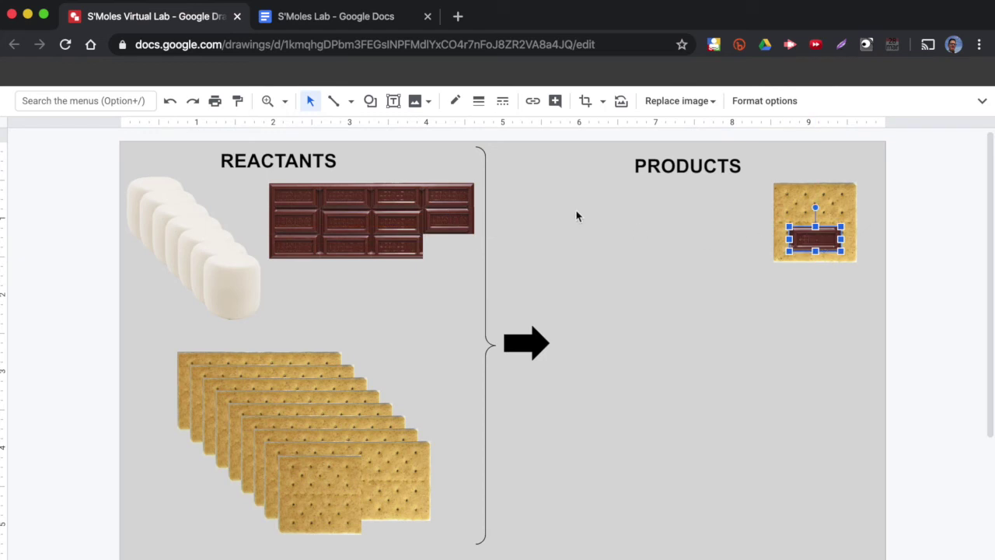
pyautogui.moveTo(460, 220); pyautogui.dragTo(827, 212)
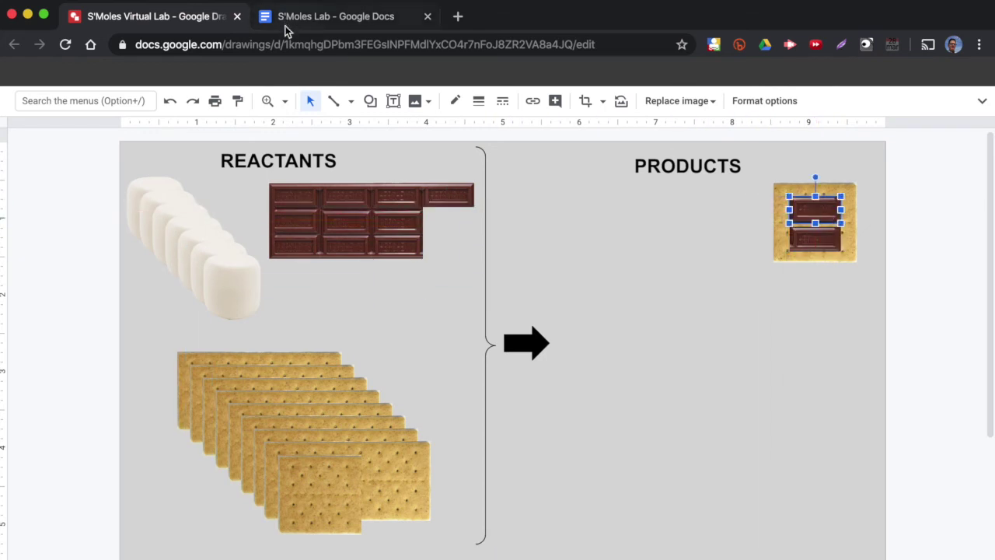
pyautogui.moveTo(238, 284); pyautogui.dragTo(825, 226)
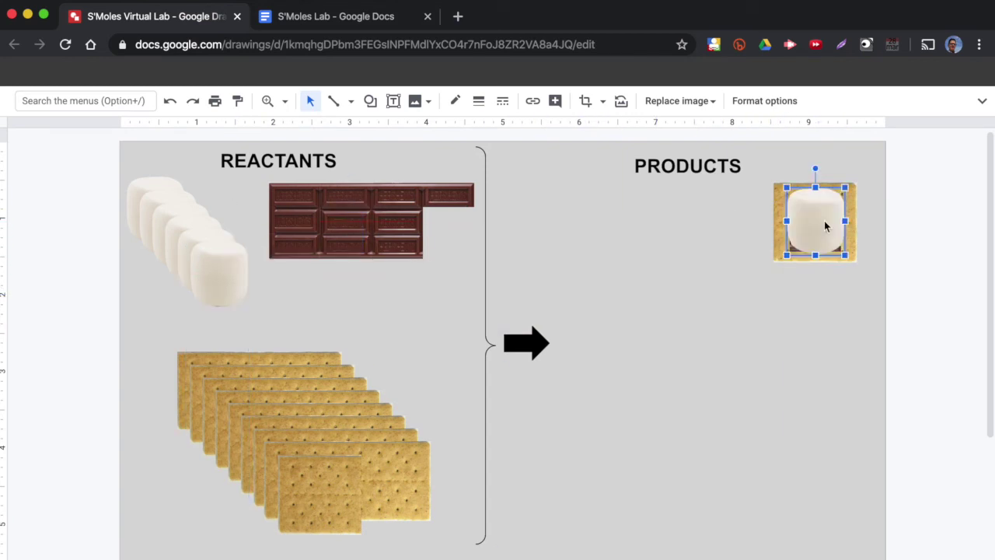
pyautogui.moveTo(335, 489); pyautogui.dragTo(832, 223)
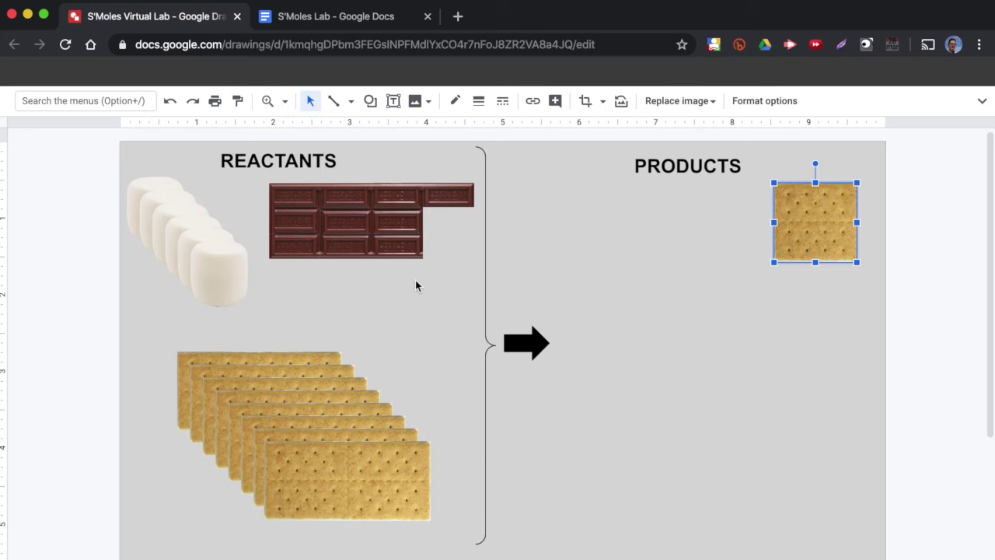
pyautogui.click(339, 17)
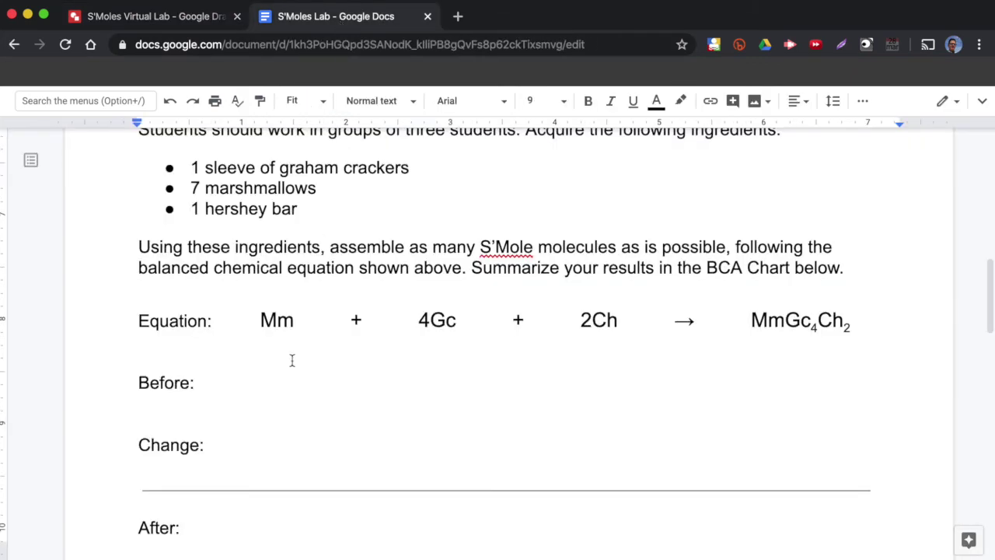